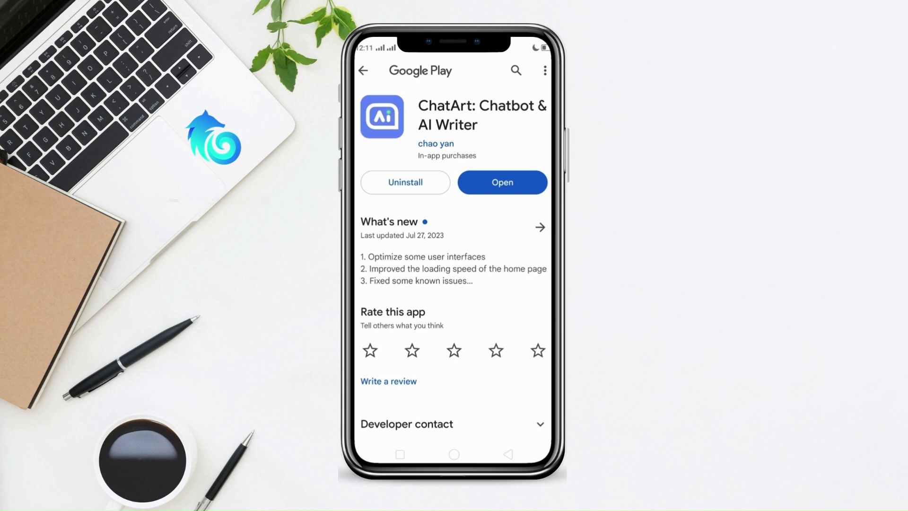
# Browse the ChatArt Play Store description and ratings, then launch the app.
pyautogui.scroll(-3, 481, 294)
pyautogui.scroll(-2, 486, 381)
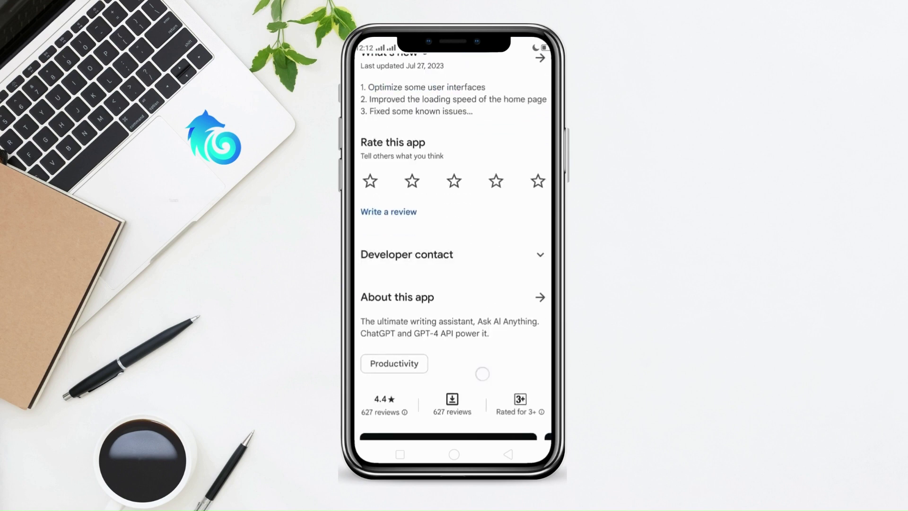
pyautogui.scroll(-2, 482, 374)
pyautogui.hscroll(1, 452, 294)
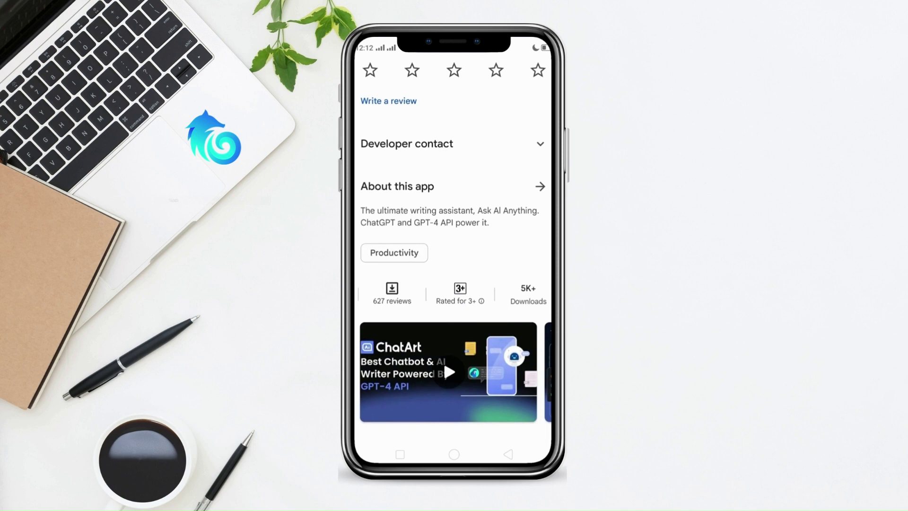
pyautogui.hscroll(-1, 452, 294)
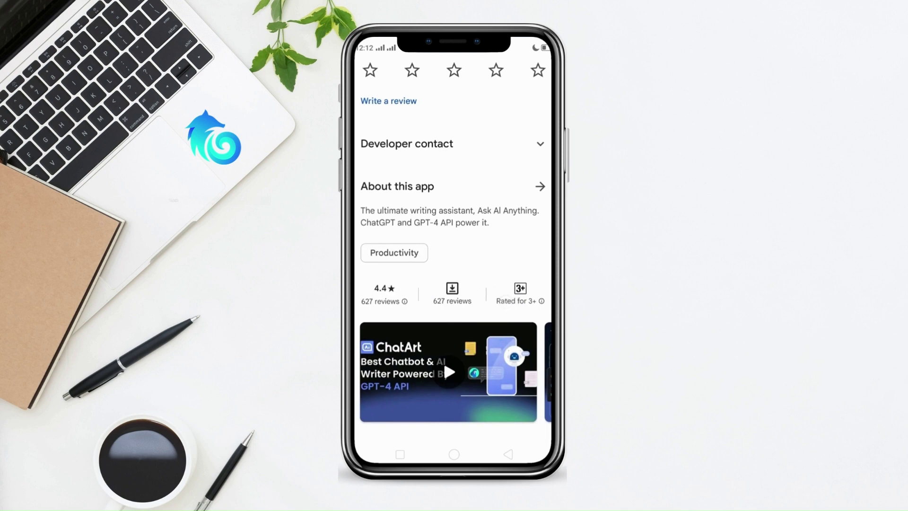
pyautogui.scroll(5, 494, 197)
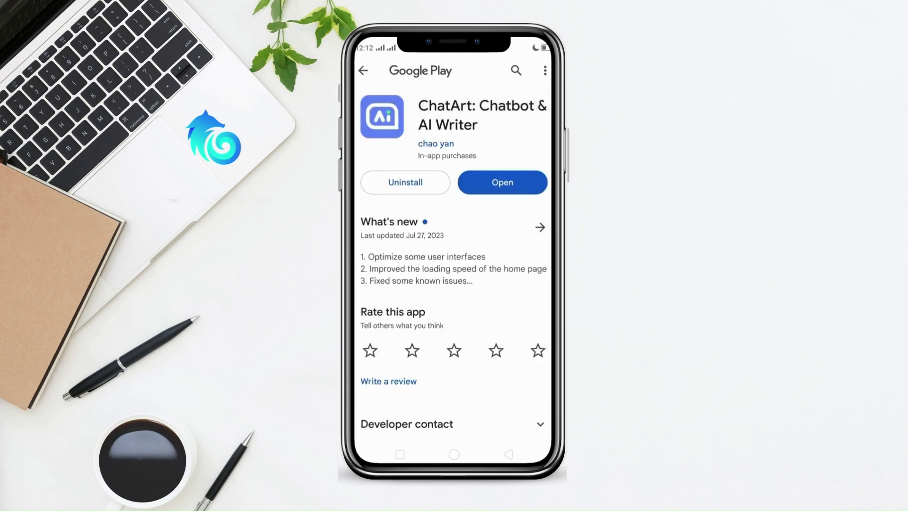
pyautogui.click(520, 183)
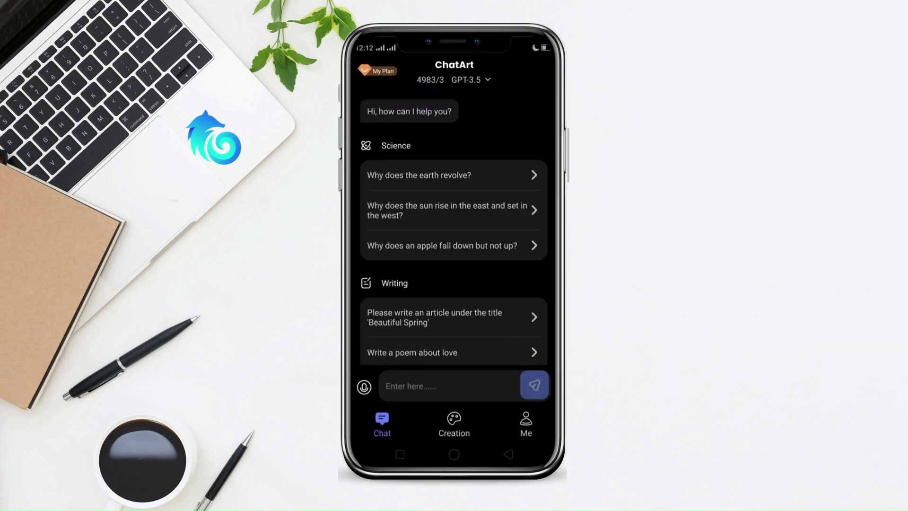
pyautogui.click(526, 423)
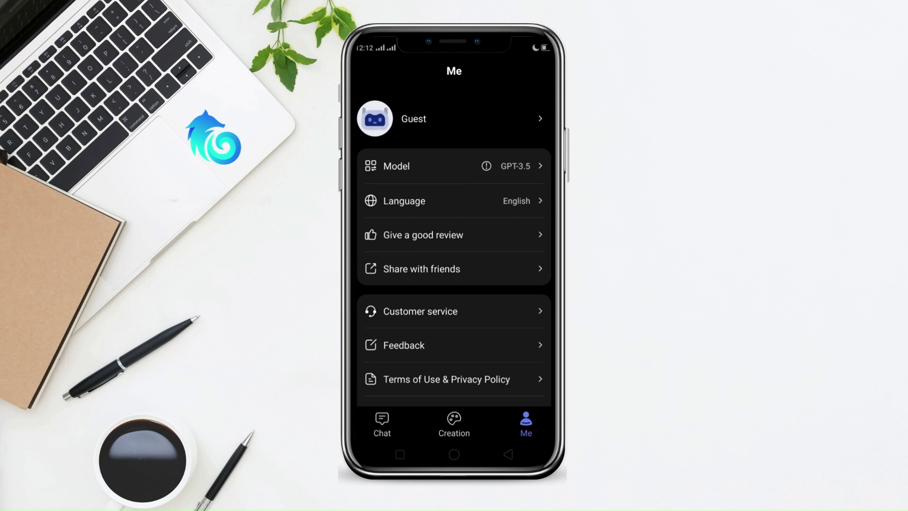
pyautogui.click(528, 118)
pyautogui.click(506, 399)
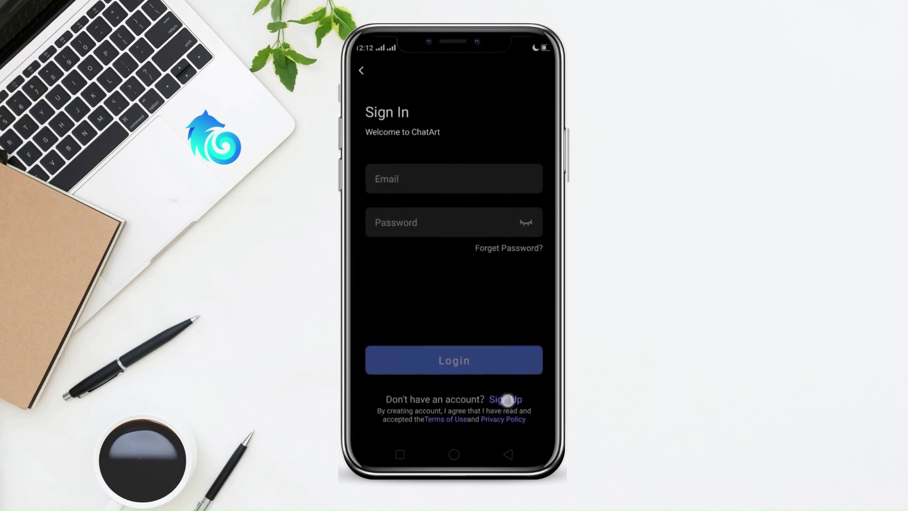
pyautogui.click(511, 456)
pyautogui.click(509, 455)
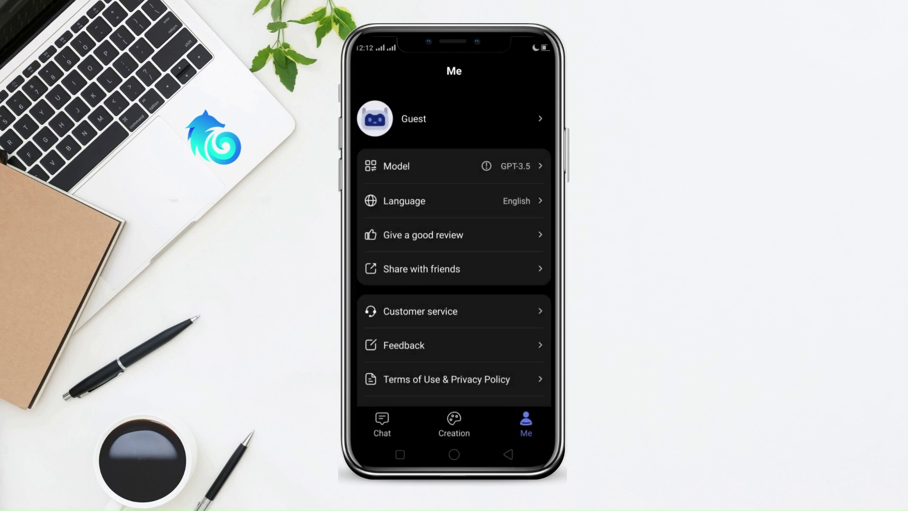
pyautogui.click(382, 422)
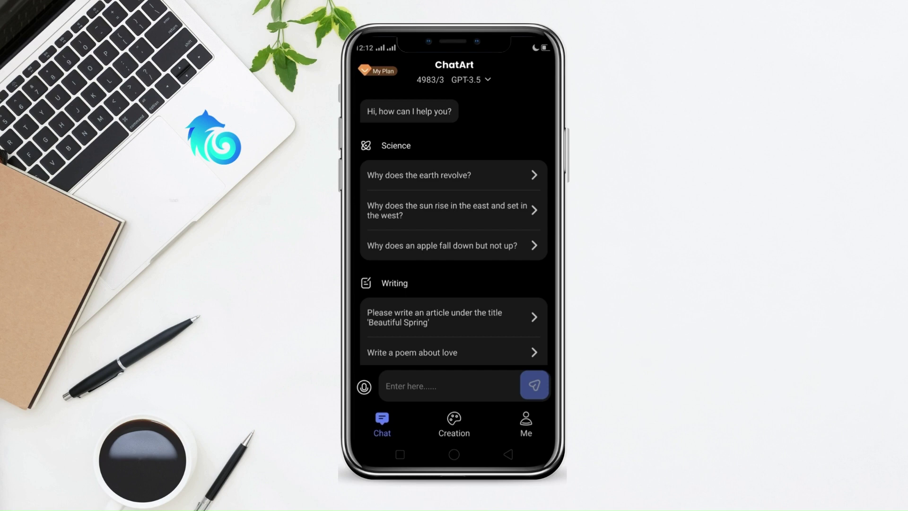
pyautogui.click(477, 79)
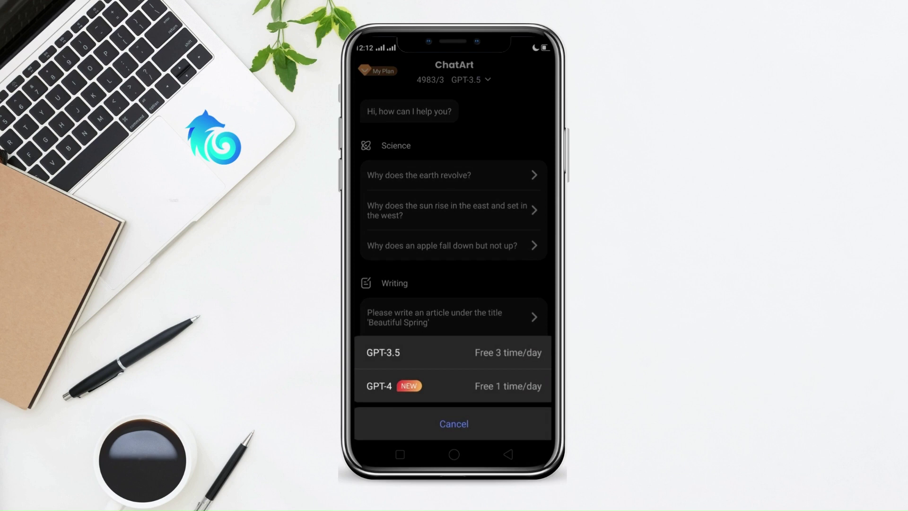
pyautogui.click(480, 385)
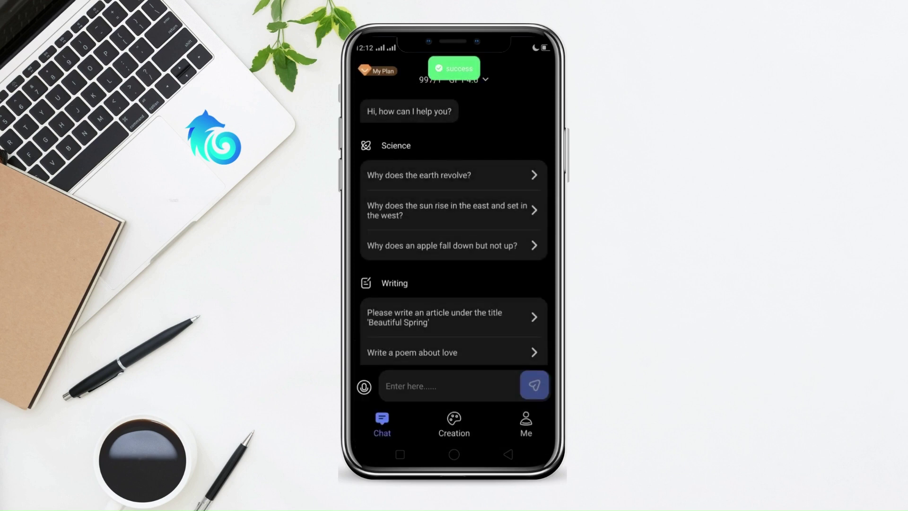
pyautogui.click(486, 80)
pyautogui.click(457, 356)
pyautogui.moveTo(496, 296); pyautogui.dragTo(497, 279)
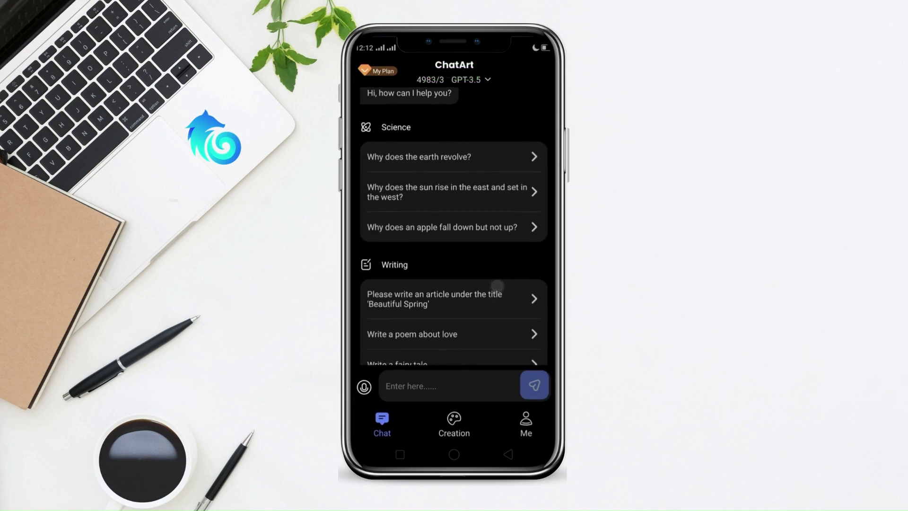
pyautogui.moveTo(495, 357); pyautogui.dragTo(515, 248)
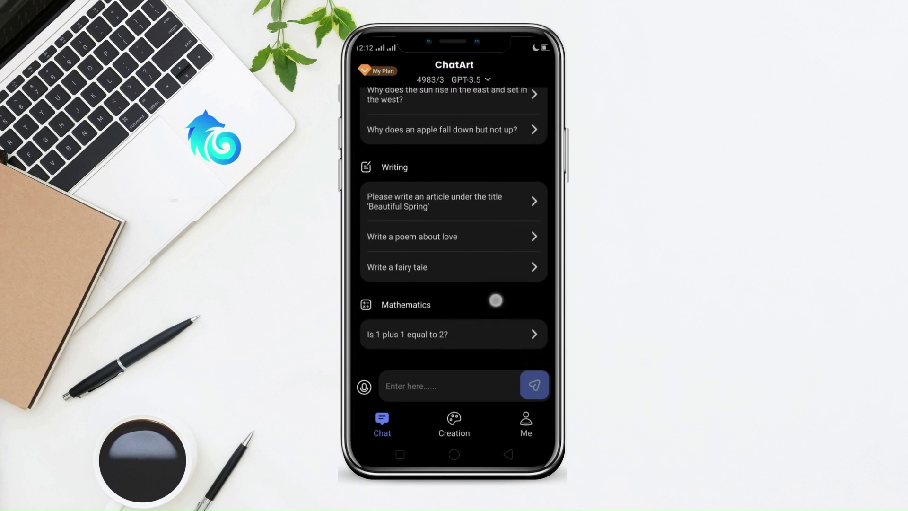
pyautogui.moveTo(495, 299)
pyautogui.mouseDown()
pyautogui.moveTo(531, 211)
pyautogui.moveTo(493, 247)
pyautogui.moveTo(492, 363)
pyautogui.mouseUp()
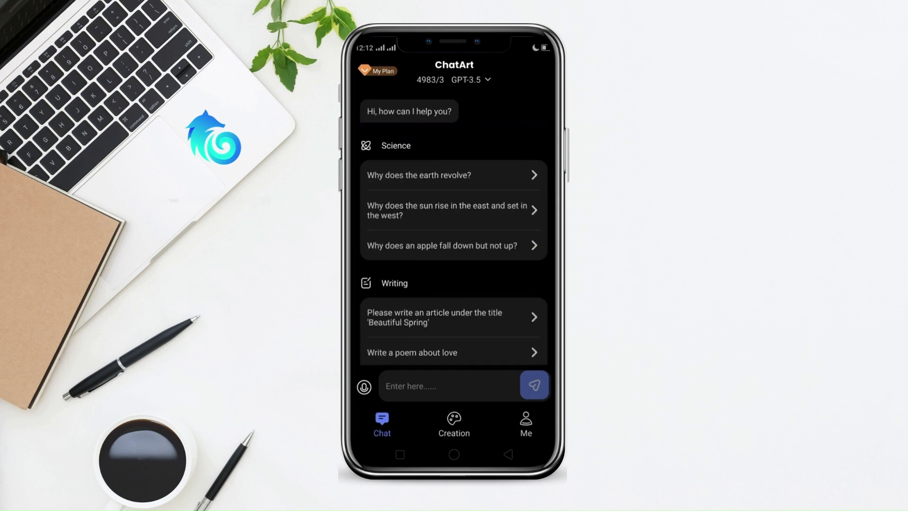
# Ask 'Why does the earth revolve?', then favourite, copy and regenerate the answer.
pyautogui.click(516, 178)
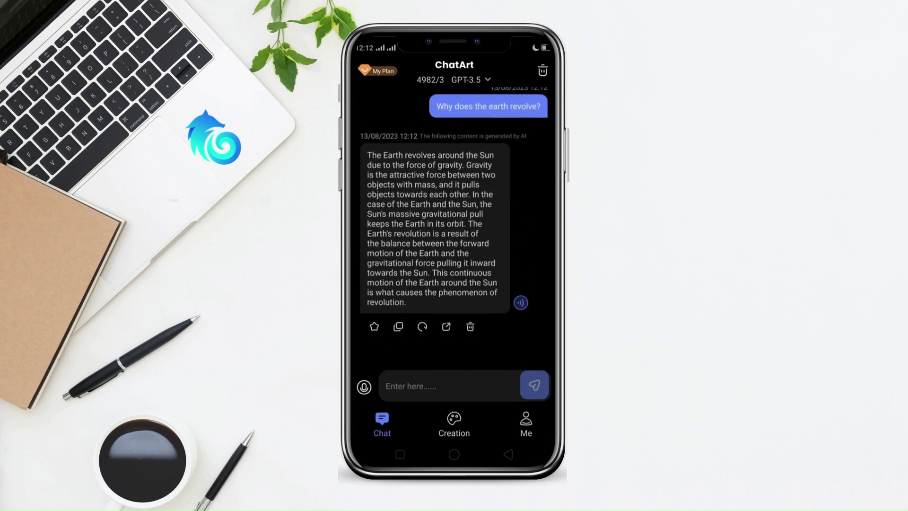
pyautogui.click(374, 326)
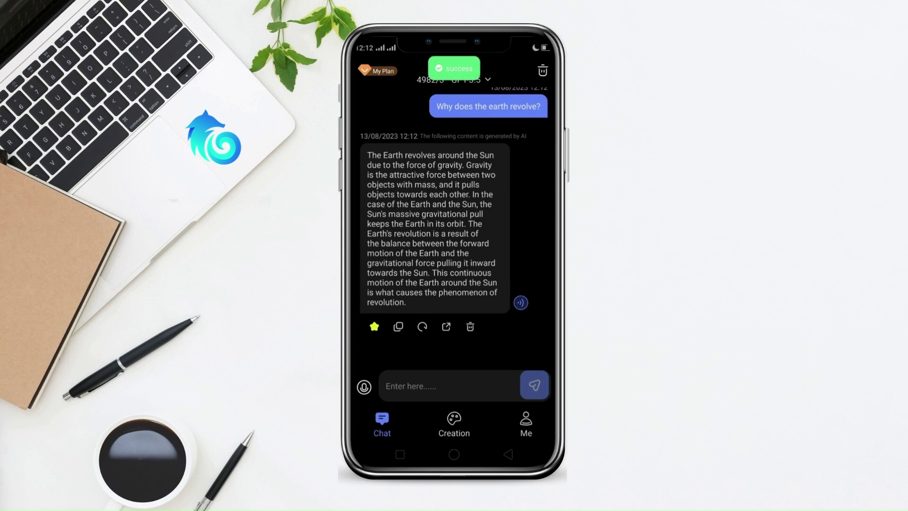
pyautogui.click(398, 326)
pyautogui.click(423, 326)
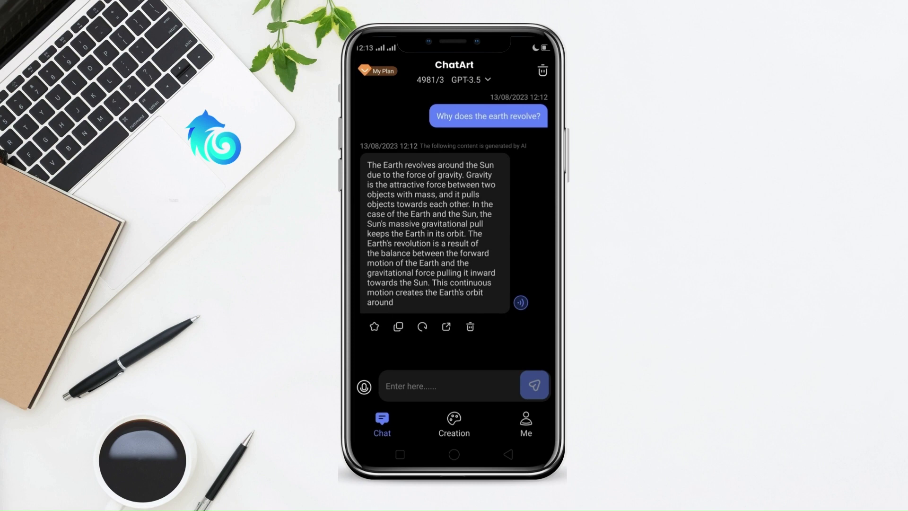
# Open and dismiss the answer's sharing options, then scroll the chat back to the top.
pyautogui.click(446, 327)
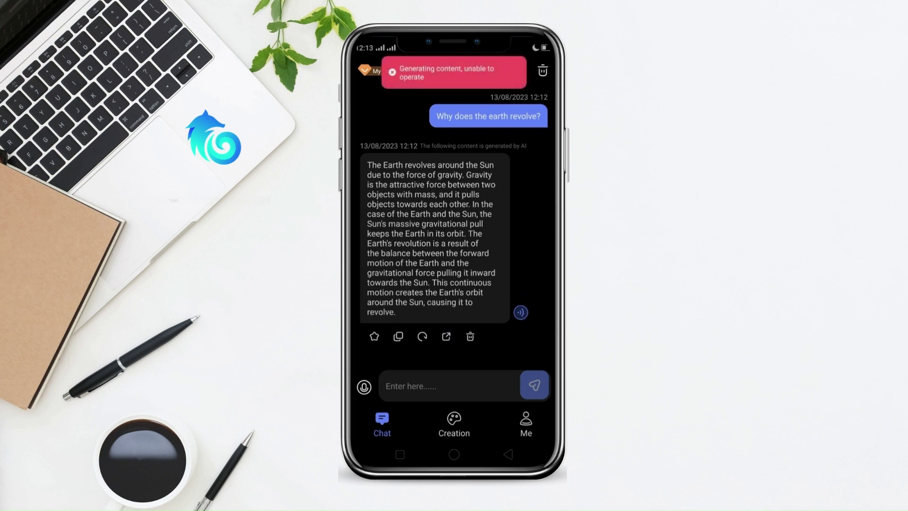
pyautogui.click(446, 327)
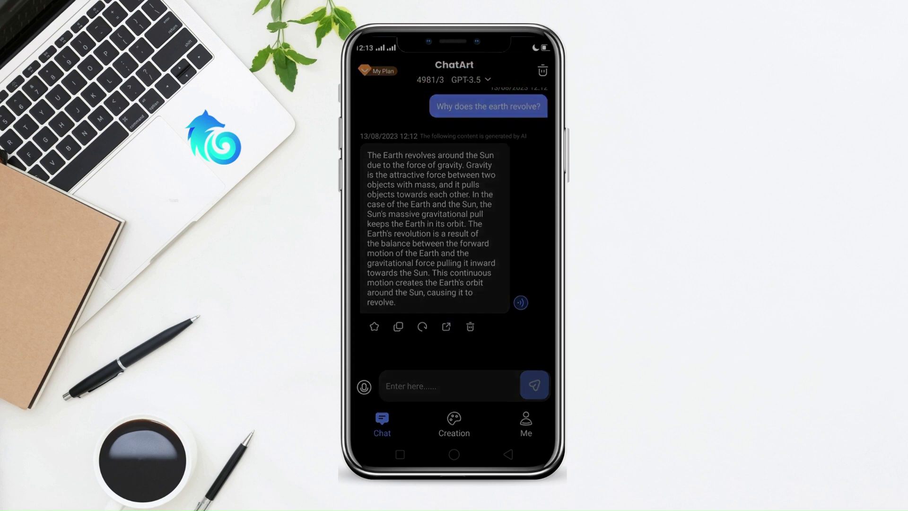
pyautogui.click(454, 421)
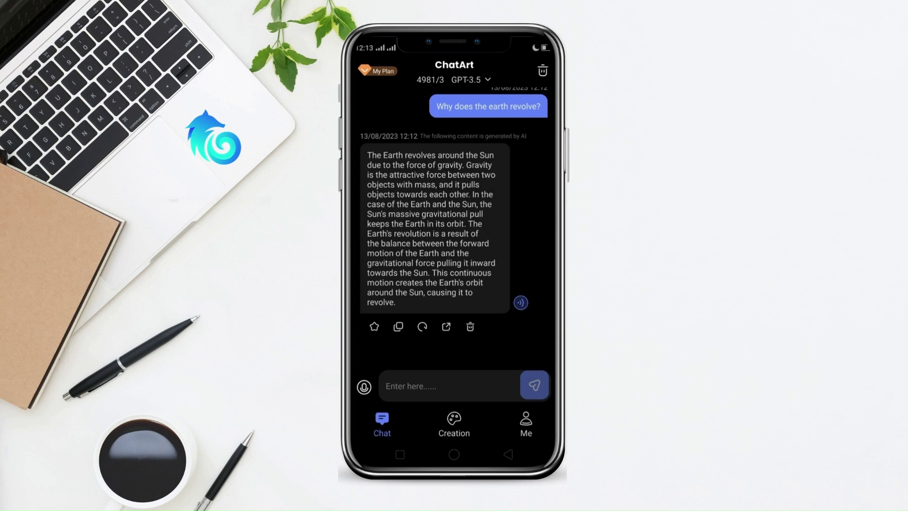
pyautogui.scroll(10, 492, 339)
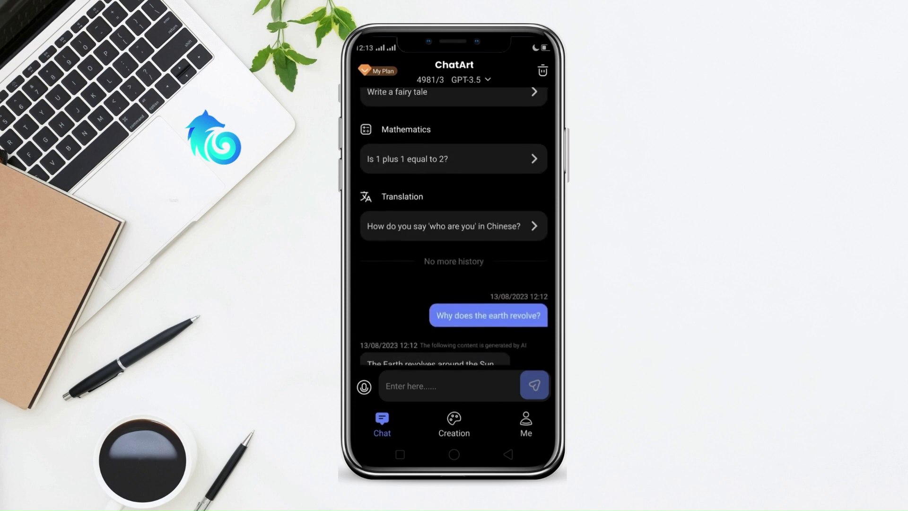
pyautogui.moveTo(487, 177); pyautogui.dragTo(493, 312)
pyautogui.moveTo(454, 189); pyautogui.dragTo(454, 347)
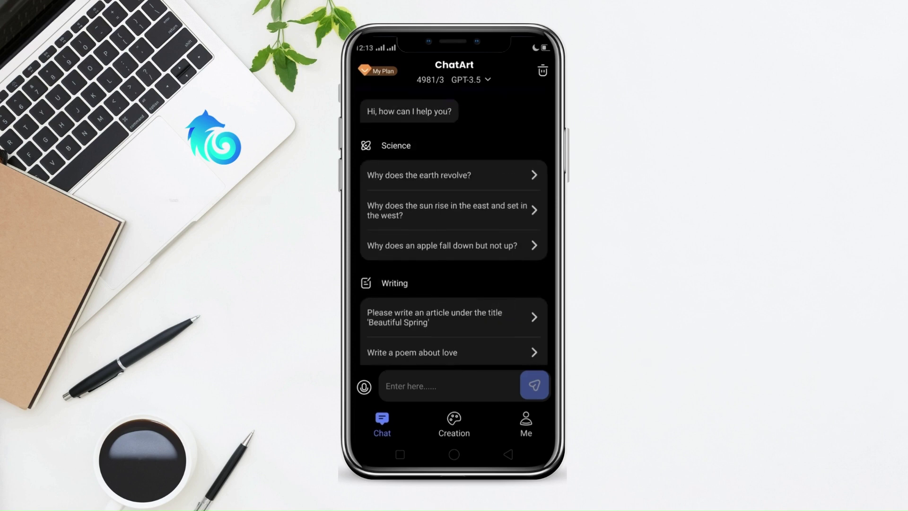
# Switch to the Creation tab and scroll through the AI Box tool categories.
pyautogui.click(454, 425)
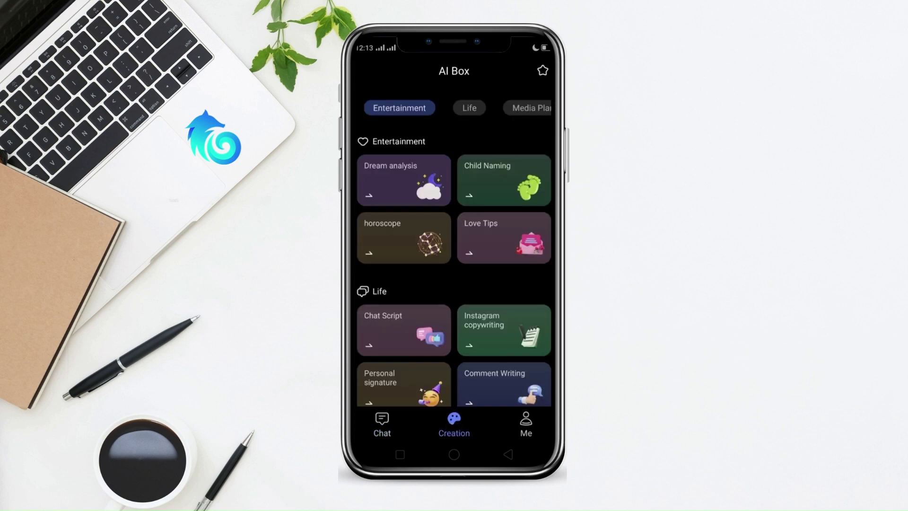
pyautogui.moveTo(513, 345); pyautogui.dragTo(513, 295)
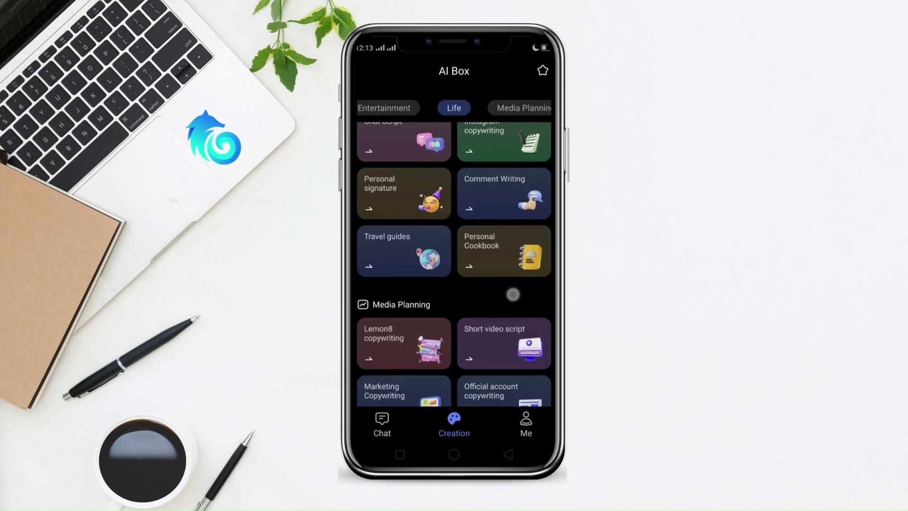
pyautogui.scroll(-3, 454, 265)
pyautogui.scroll(-5, 454, 265)
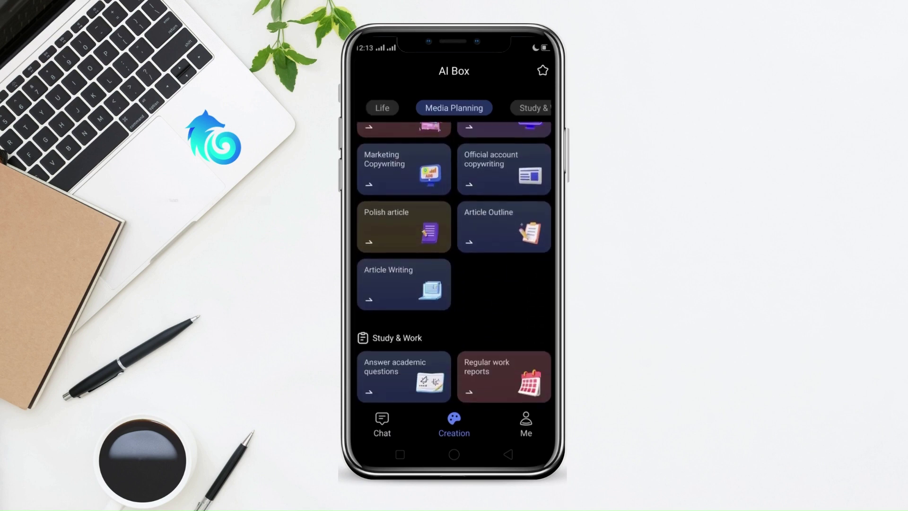
pyautogui.scroll(-2, 454, 264)
pyautogui.scroll(3, 502, 284)
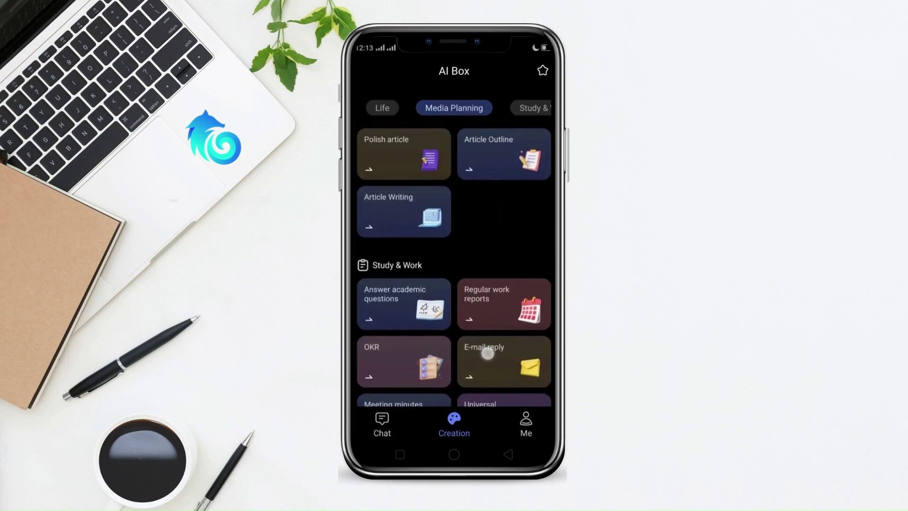
pyautogui.scroll(3, 501, 284)
pyautogui.scroll(3, 496, 331)
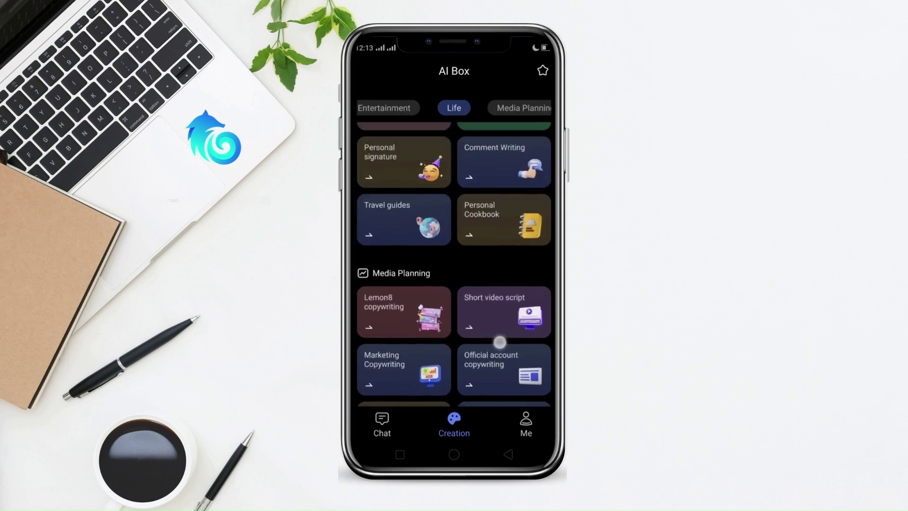
pyautogui.scroll(2, 506, 368)
# Generate a Travel guides plan for 'One week plan to Dubai.'.
pyautogui.click(385, 292)
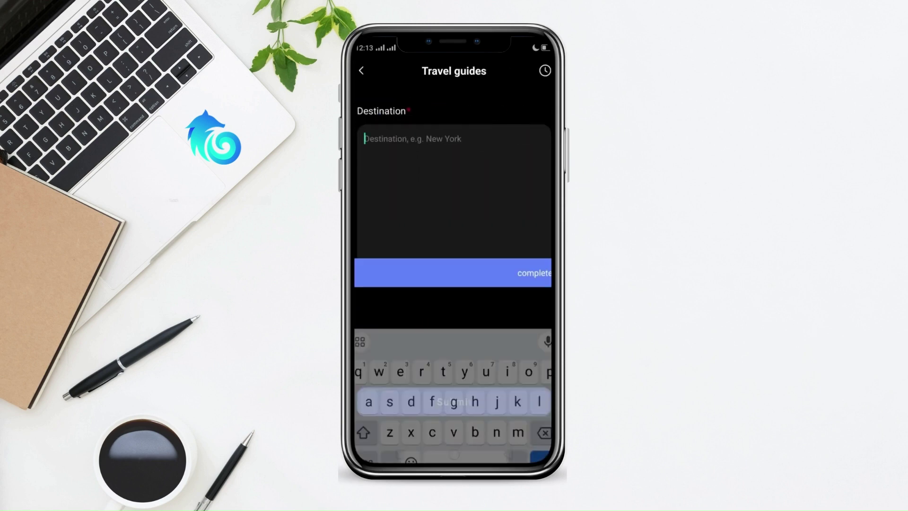
pyautogui.write('One week p')
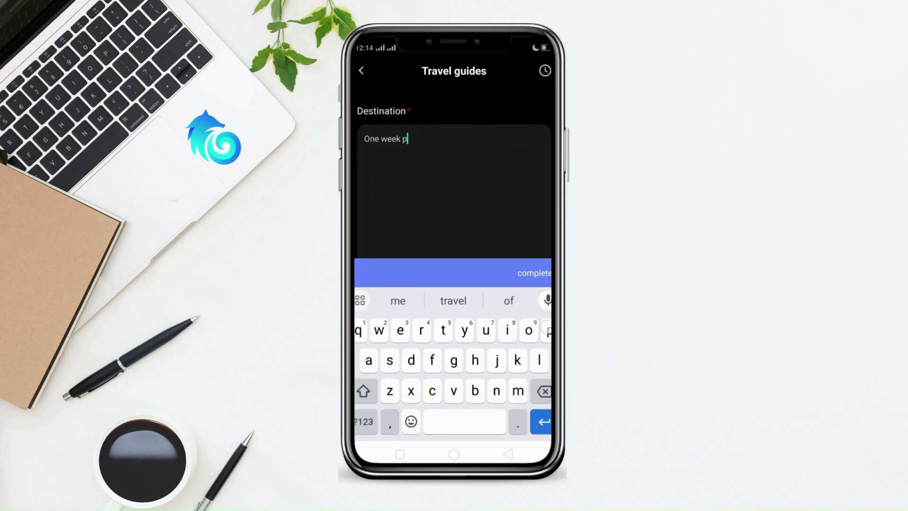
pyautogui.write('lan to Dubai.')
pyautogui.click(454, 400)
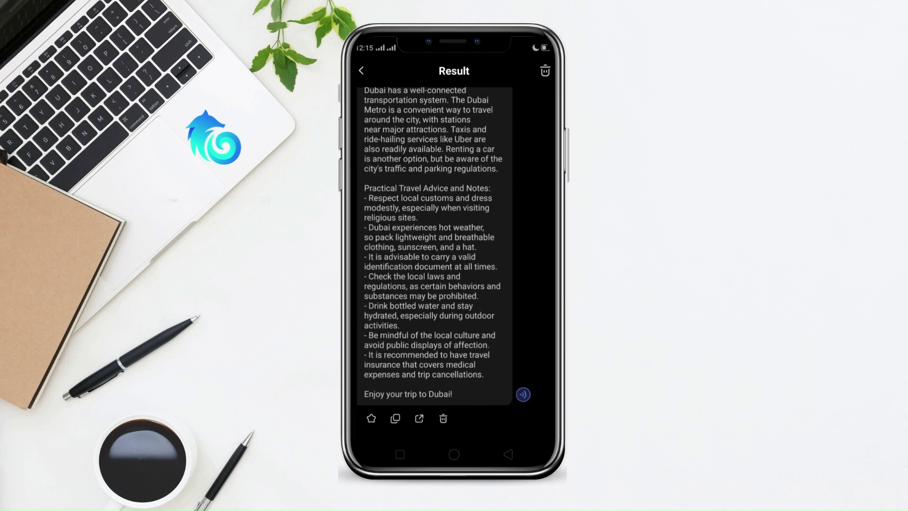
# Favourite the Dubai plan, scroll to its top and return to the AI Box.
pyautogui.click(372, 418)
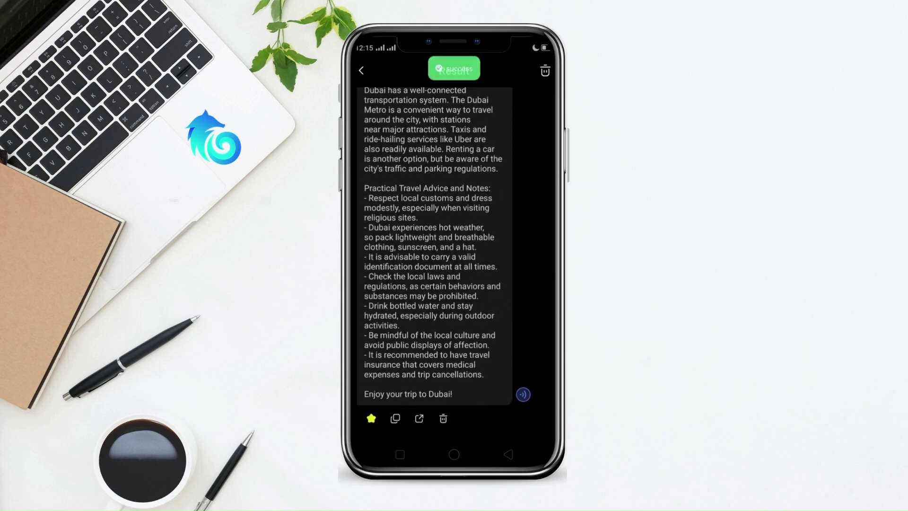
pyautogui.click(396, 418)
pyautogui.scroll(6, 493, 350)
pyautogui.scroll(5, 493, 350)
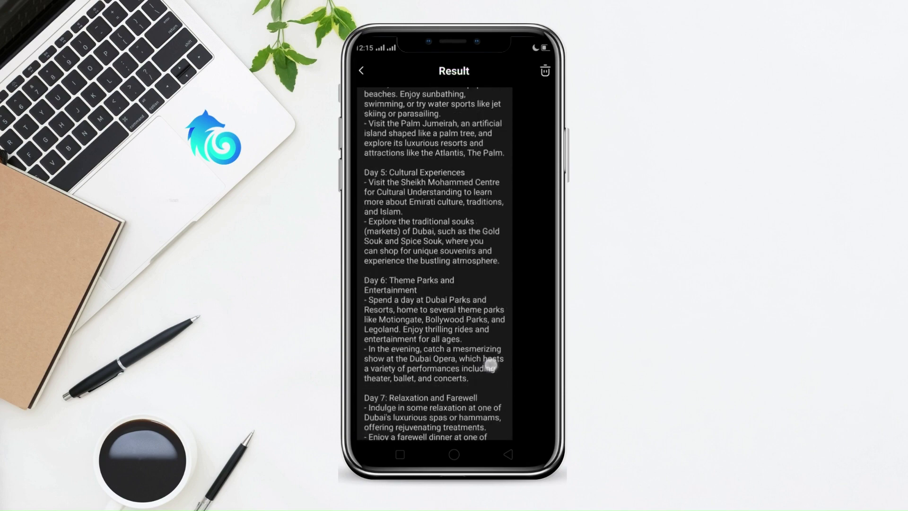
pyautogui.scroll(5, 499, 361)
pyautogui.scroll(5, 499, 288)
pyautogui.scroll(5, 499, 401)
pyautogui.scroll(2, 499, 394)
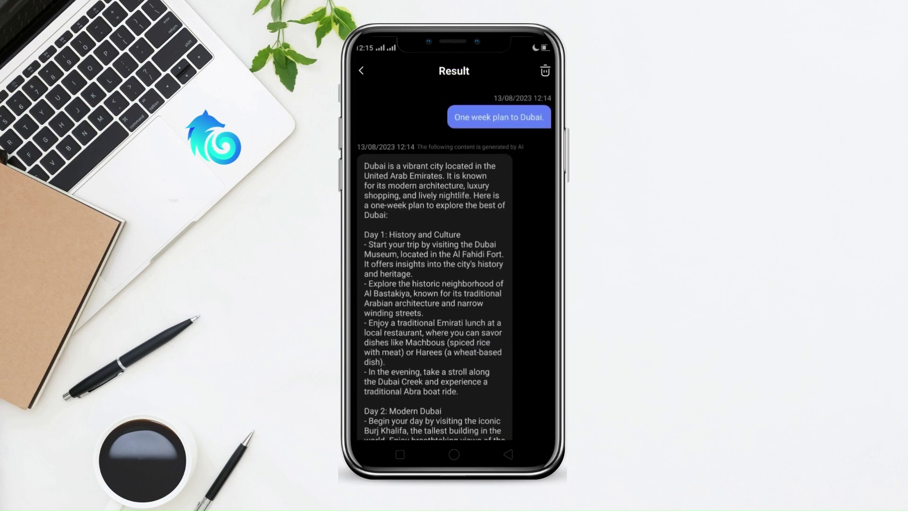
pyautogui.click(361, 71)
pyautogui.scroll(-5, 454, 265)
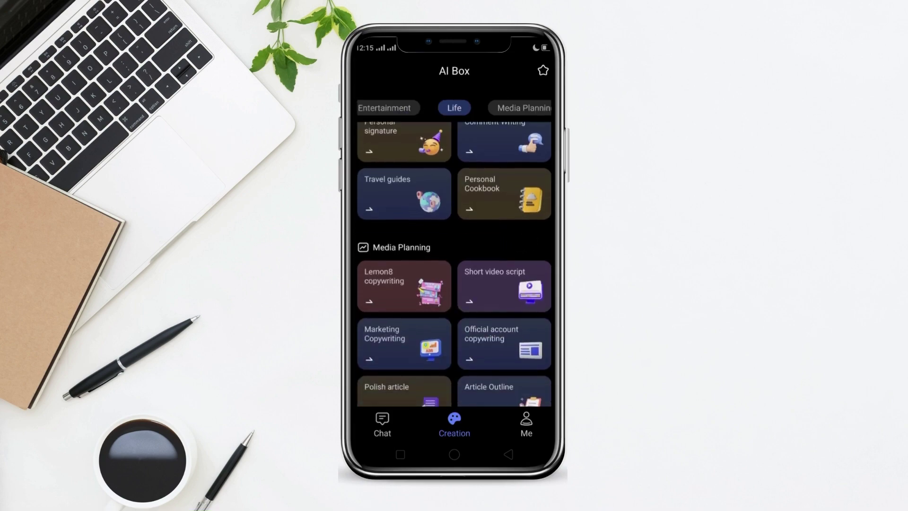
# Generate a Short video script for 'a short video about latest technology trends'.
pyautogui.click(504, 179)
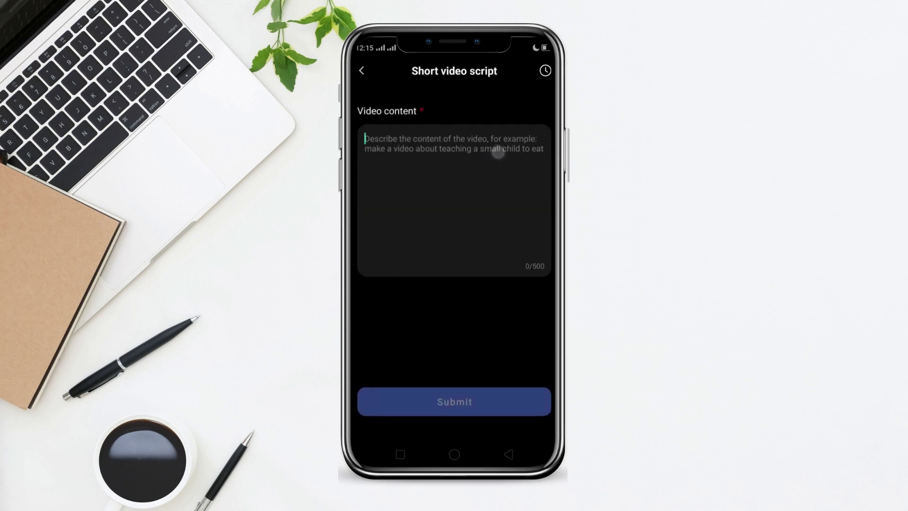
pyautogui.click(498, 152)
pyautogui.write('a short video about')
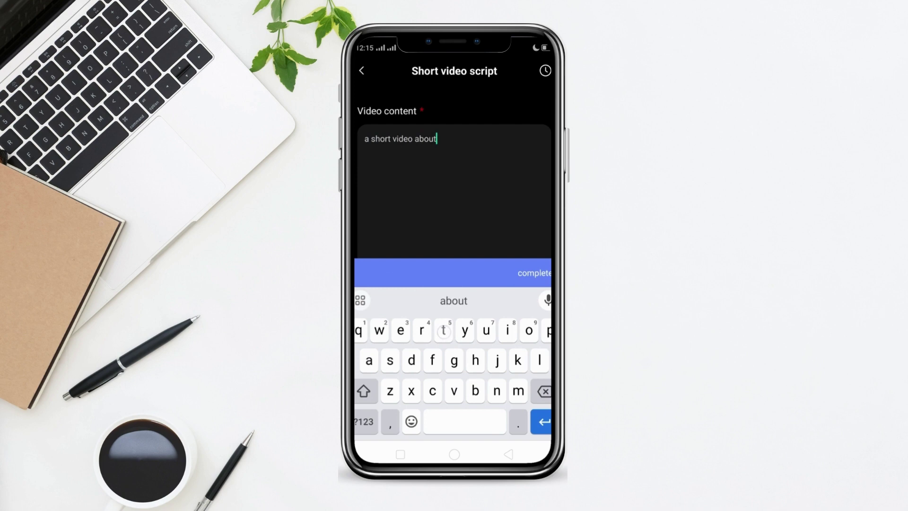
pyautogui.write(' latest t')
pyautogui.click(453, 301)
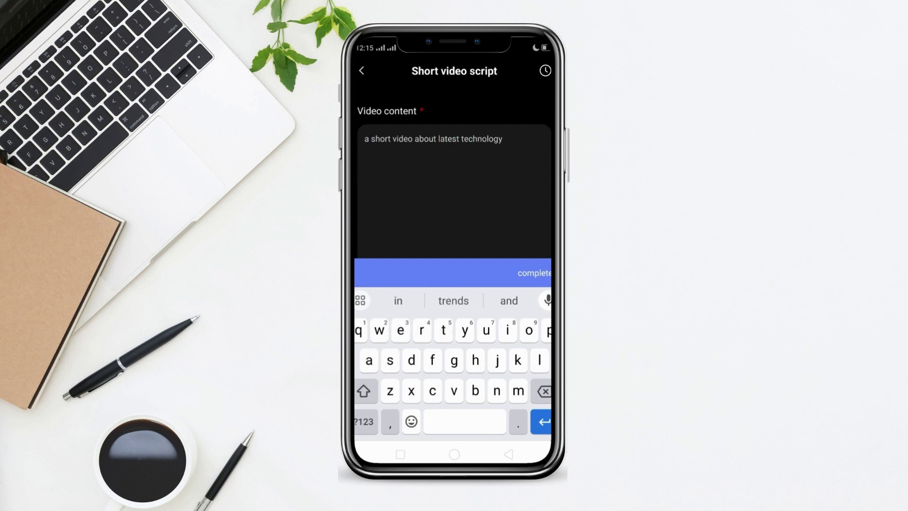
pyautogui.click(534, 273)
pyautogui.click(453, 400)
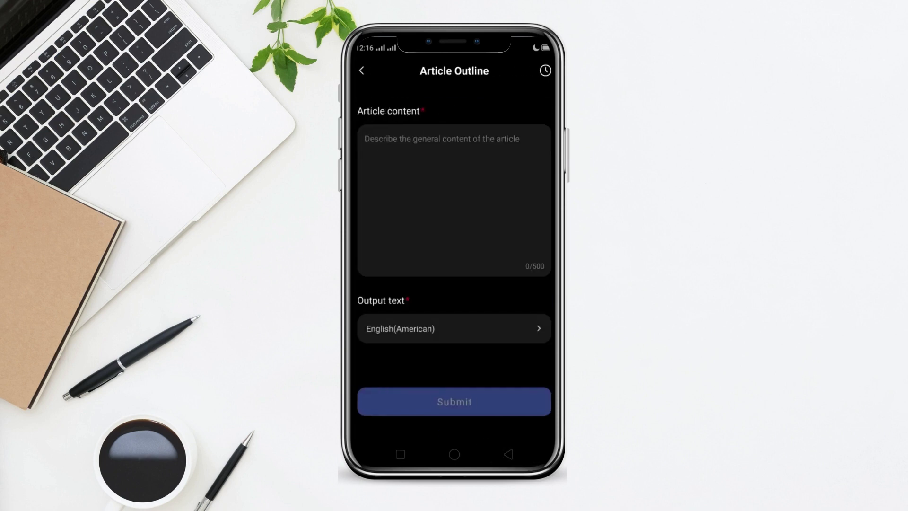
# Enter the outline topic 'blog post about latest Ai tools after chatgpt release' with English (American) output.
pyautogui.write('Ablog post about latest Ai tools ')
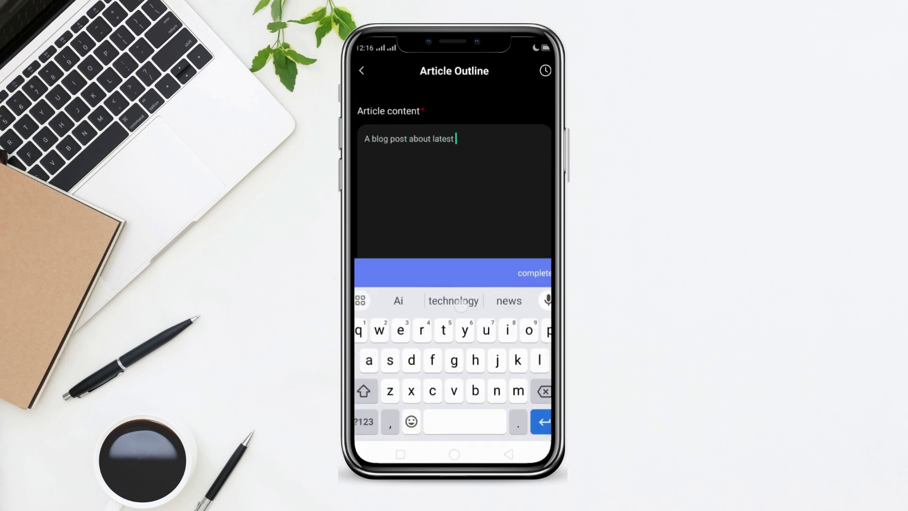
pyautogui.write('after chatgpt release')
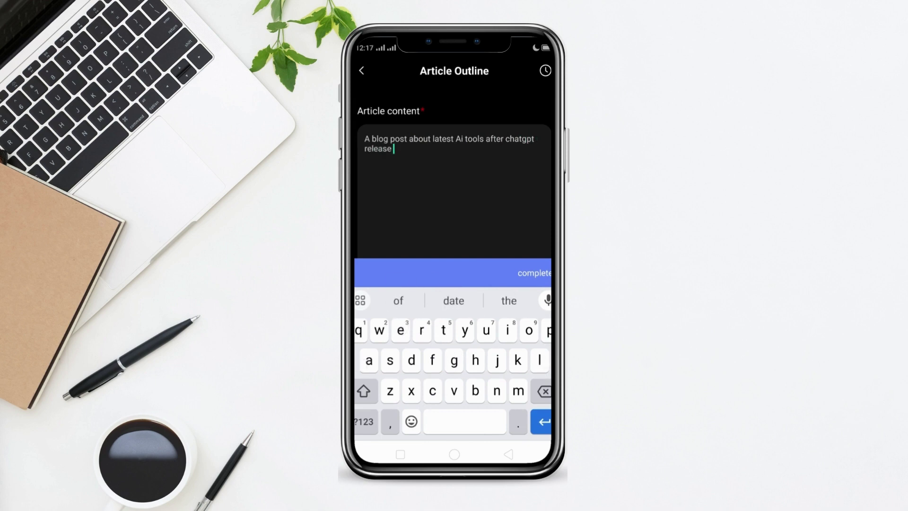
pyautogui.press('Escape')
pyautogui.click(519, 326)
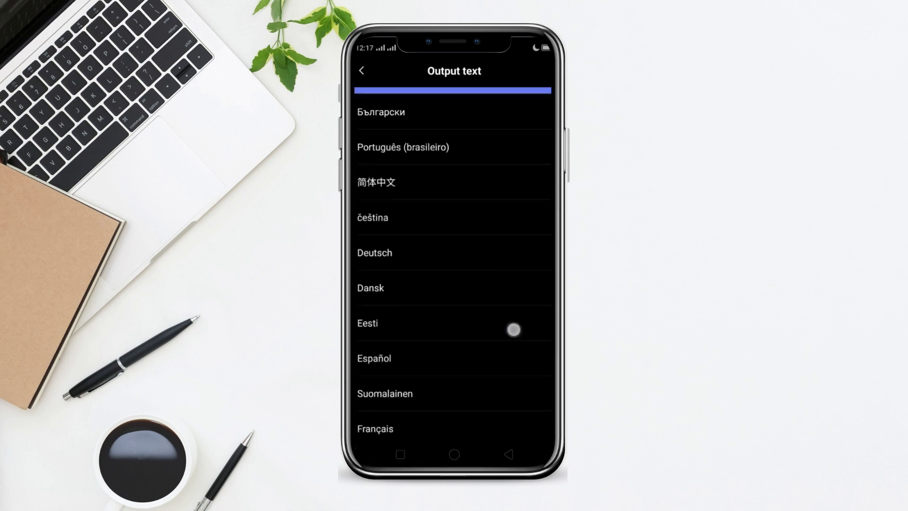
pyautogui.scroll(-10, 512, 326)
pyautogui.scroll(15, 513, 314)
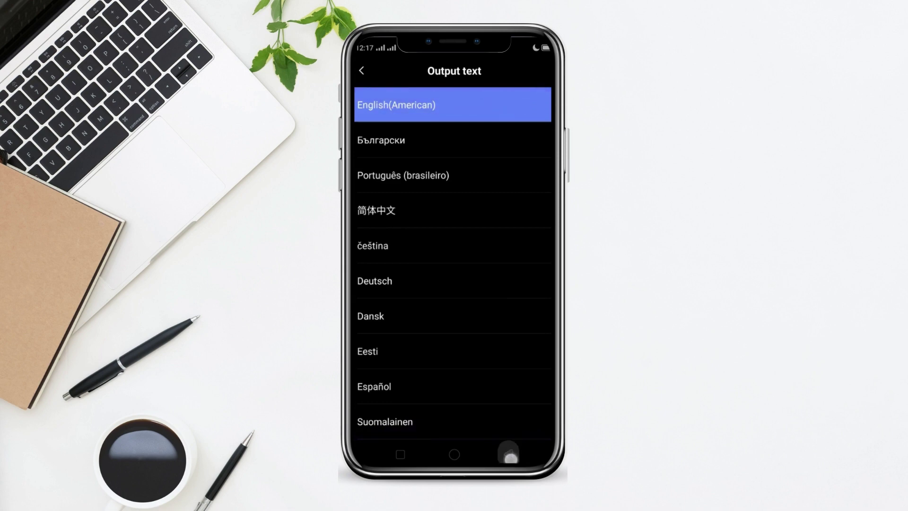
pyautogui.click(510, 454)
# Generate the article outline, scroll through the result, and leave the outline screen.
pyautogui.click(454, 400)
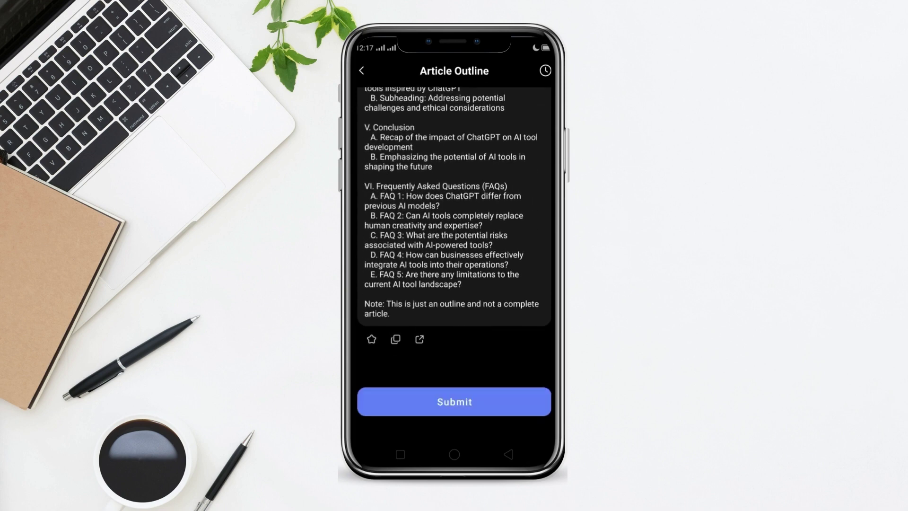
pyautogui.click(509, 398)
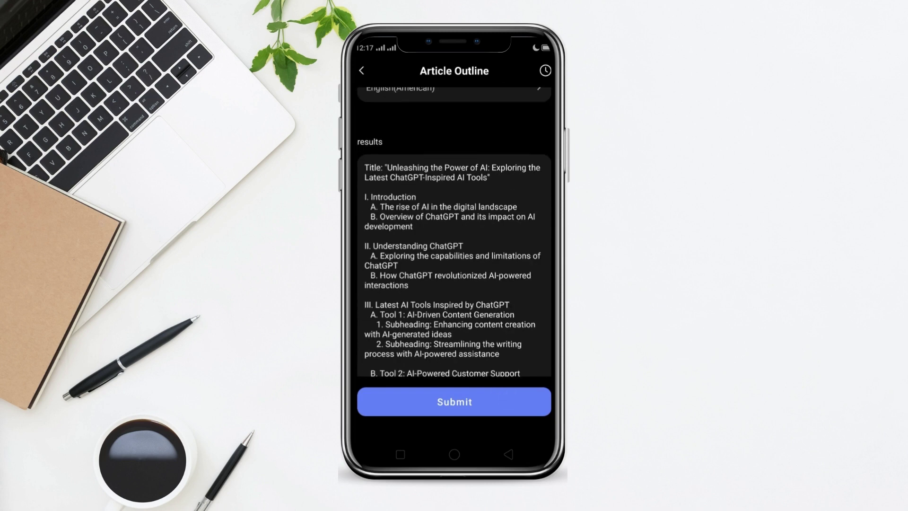
pyautogui.scroll(-1, 496, 296)
pyautogui.scroll(-3, 489, 340)
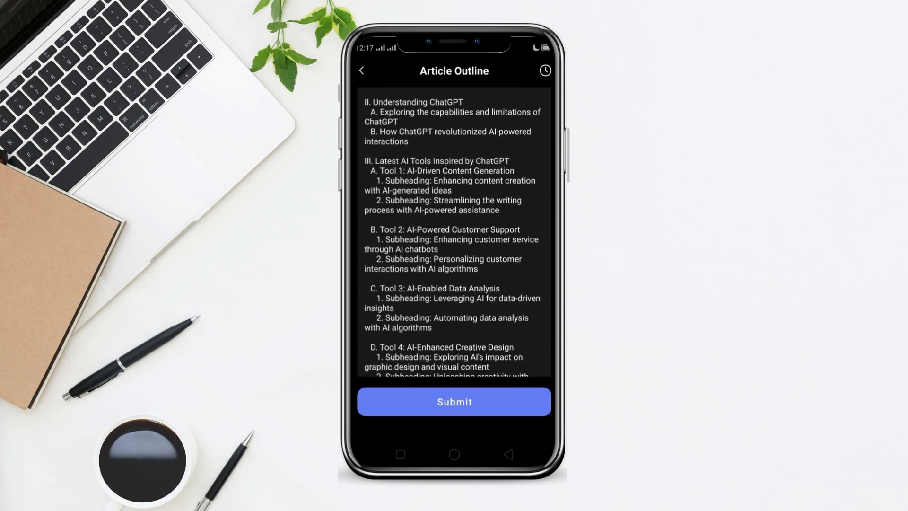
pyautogui.scroll(-2, 485, 336)
pyautogui.scroll(-2, 527, 264)
pyautogui.scroll(-2, 495, 290)
pyautogui.scroll(-2, 494, 299)
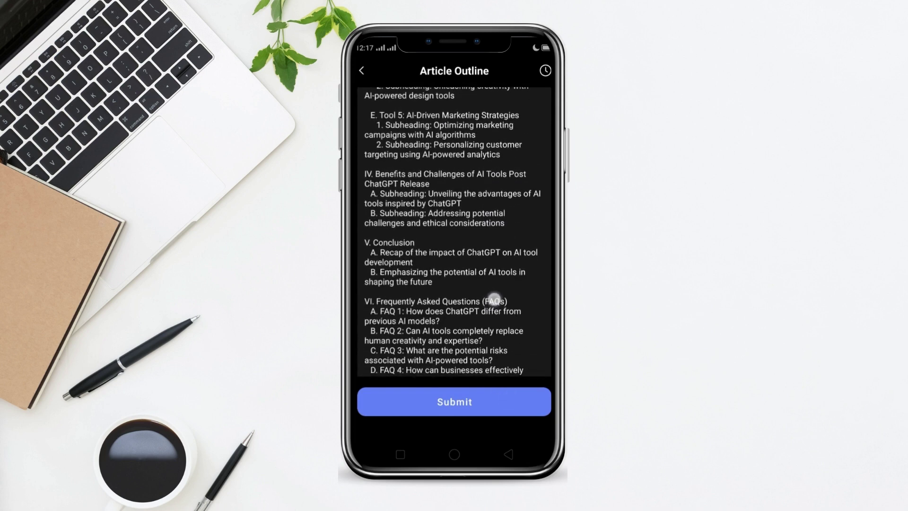
pyautogui.scroll(-2, 493, 300)
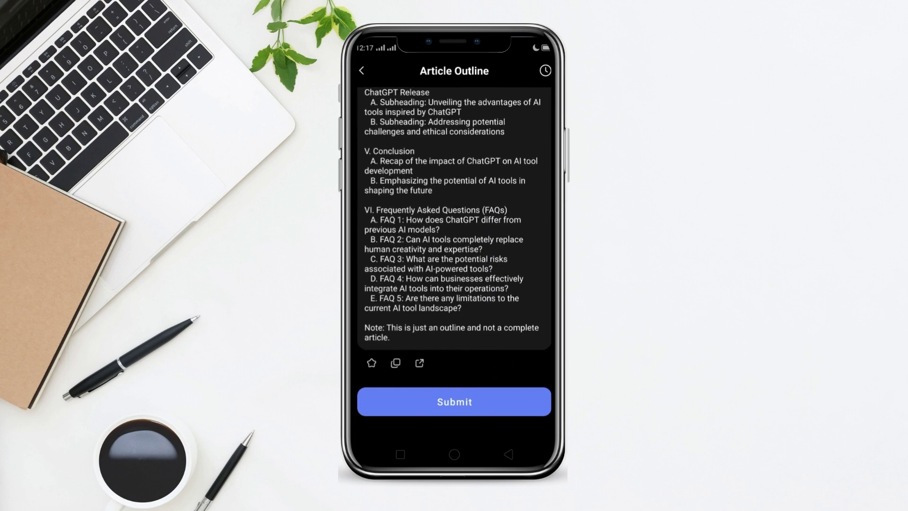
pyautogui.scroll(1, 442, 283)
pyautogui.scroll(1, 442, 310)
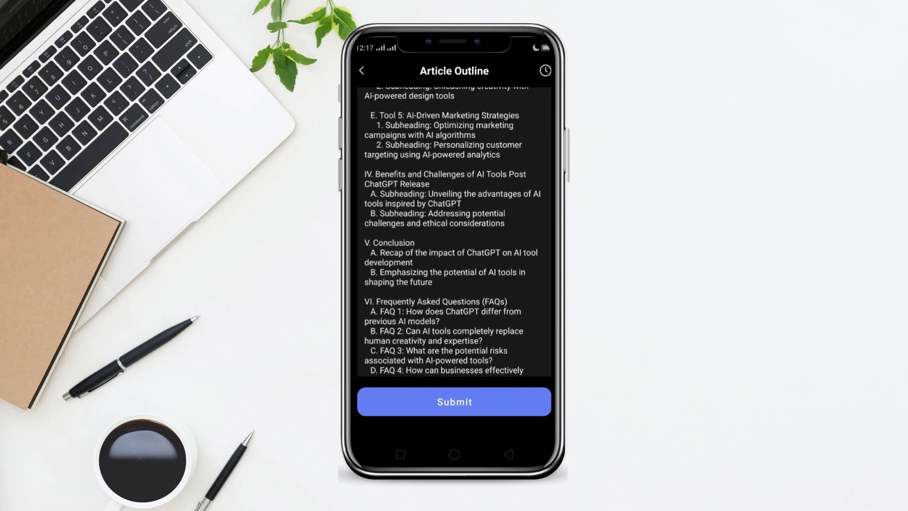
pyautogui.click(509, 454)
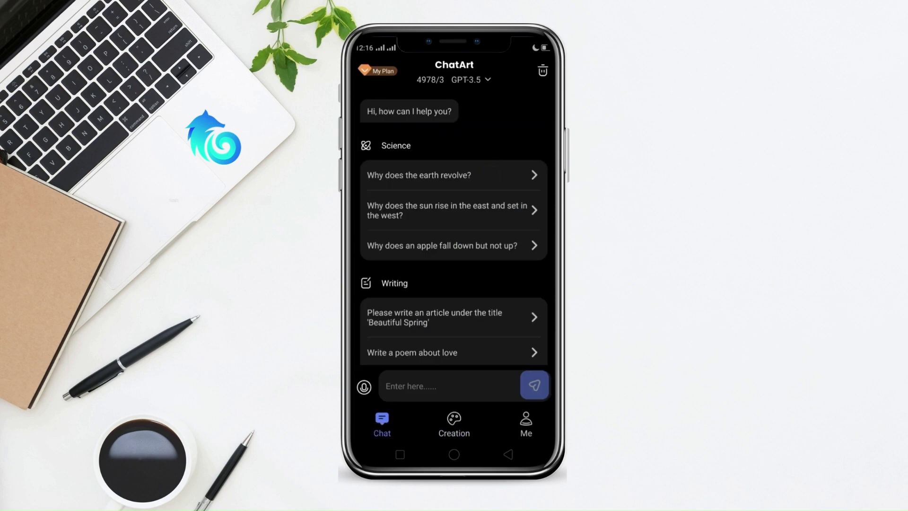
# Switch the chat model from GPT-3.5 to GPT-4.
pyautogui.click(484, 80)
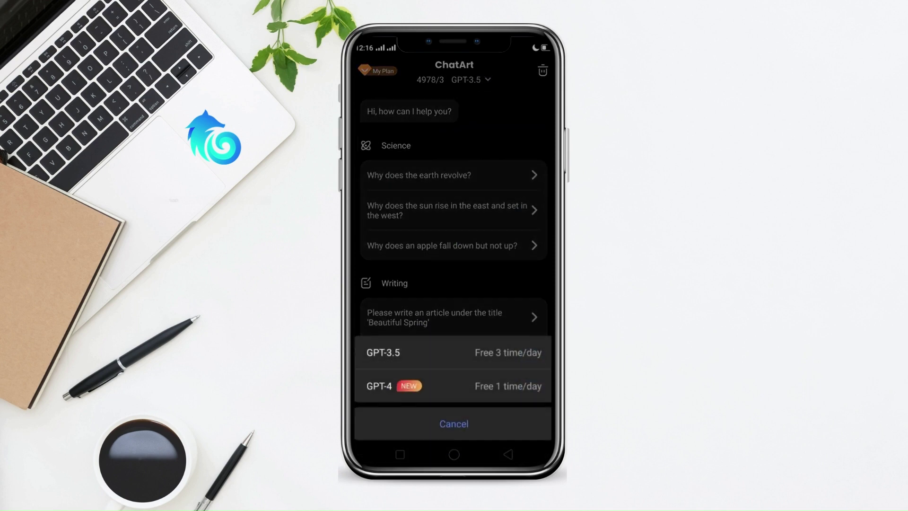
pyautogui.click(379, 386)
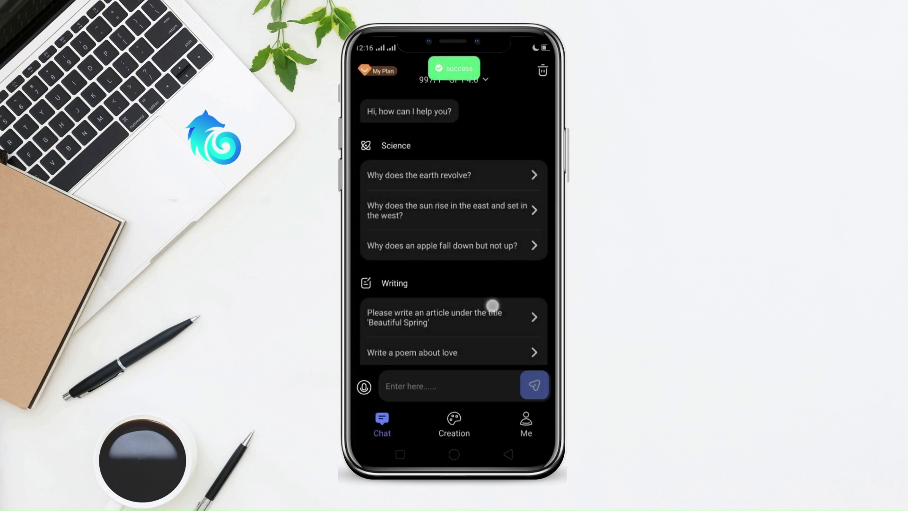
pyautogui.moveTo(492, 304); pyautogui.dragTo(493, 118)
pyautogui.moveTo(499, 265); pyautogui.dragTo(498, 426)
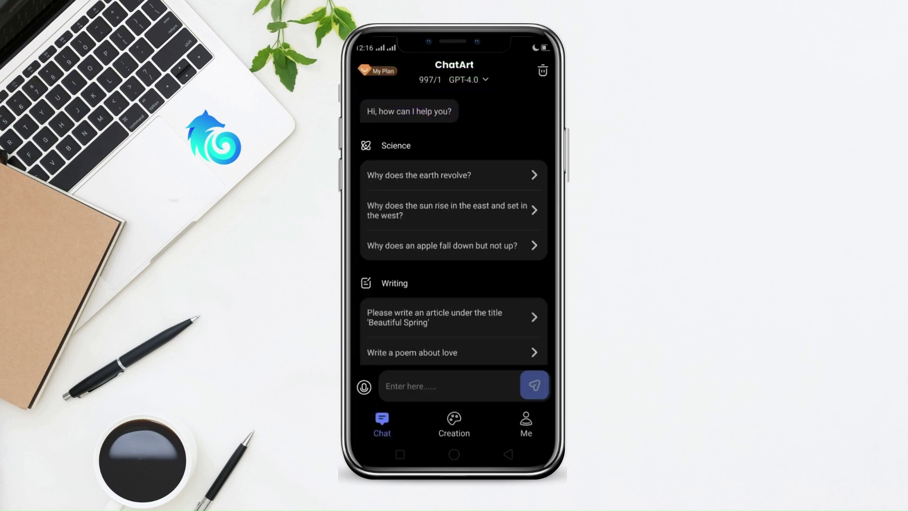
# Send 'write en email to apply for sick leave.' and scroll through the drafted reply.
pyautogui.click(407, 387)
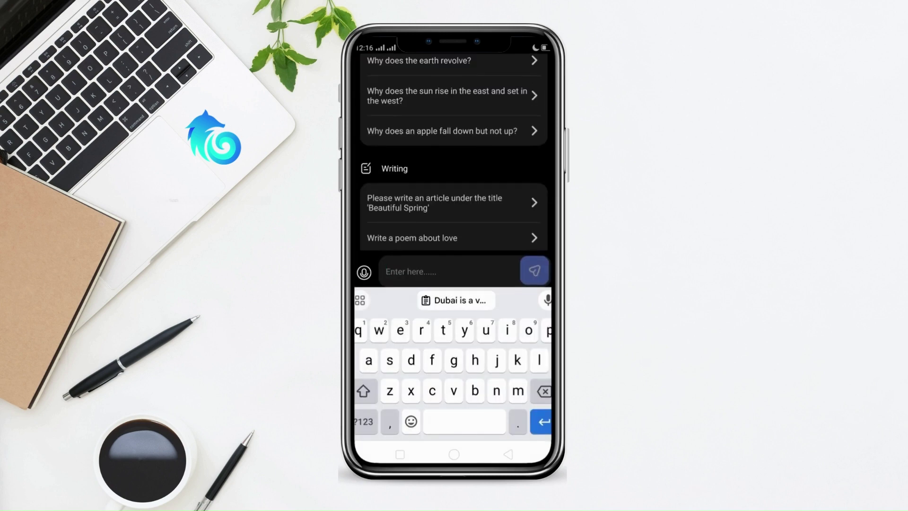
pyautogui.write('write en')
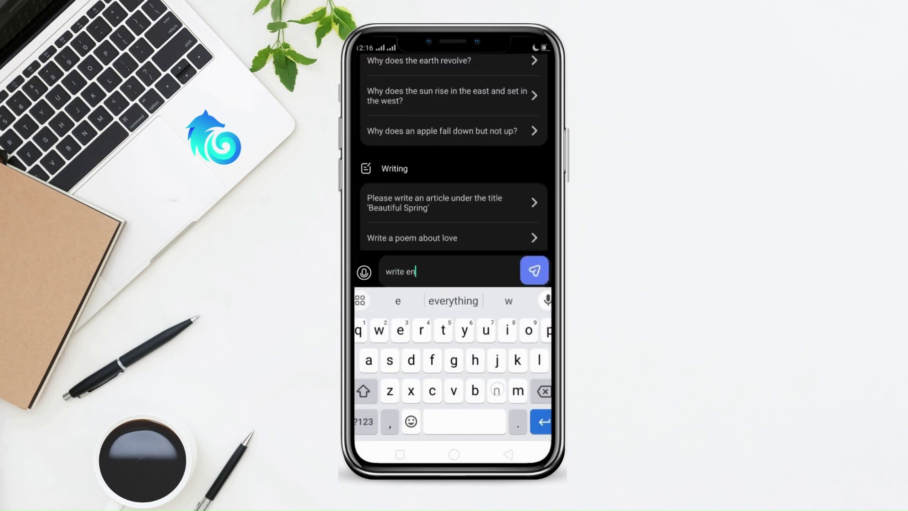
pyautogui.write(' email to apply ')
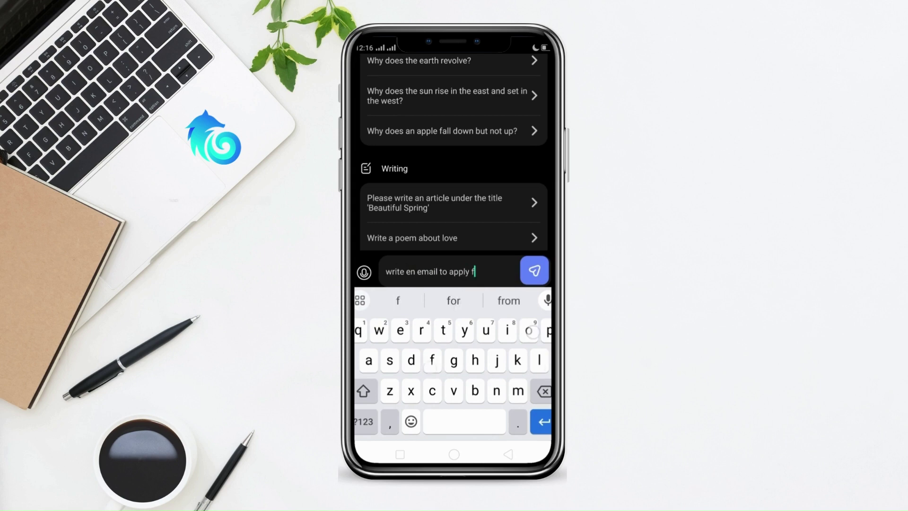
pyautogui.write('for sick leave.')
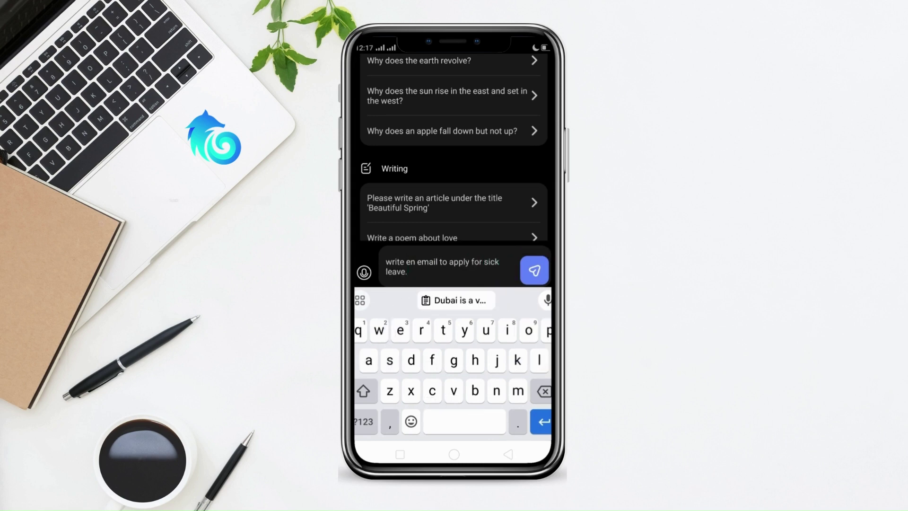
pyautogui.click(535, 270)
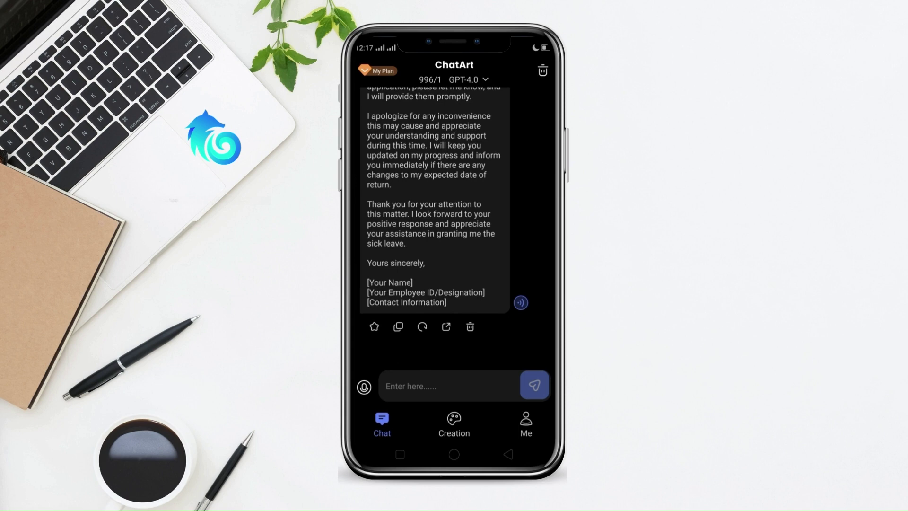
pyautogui.moveTo(491, 252); pyautogui.dragTo(492, 359)
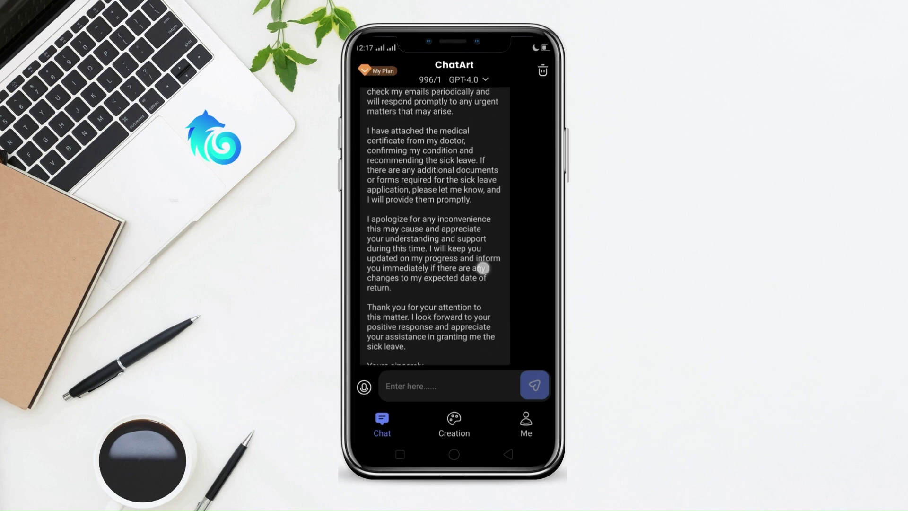
pyautogui.moveTo(481, 268); pyautogui.dragTo(489, 360)
pyautogui.moveTo(477, 264); pyautogui.dragTo(493, 369)
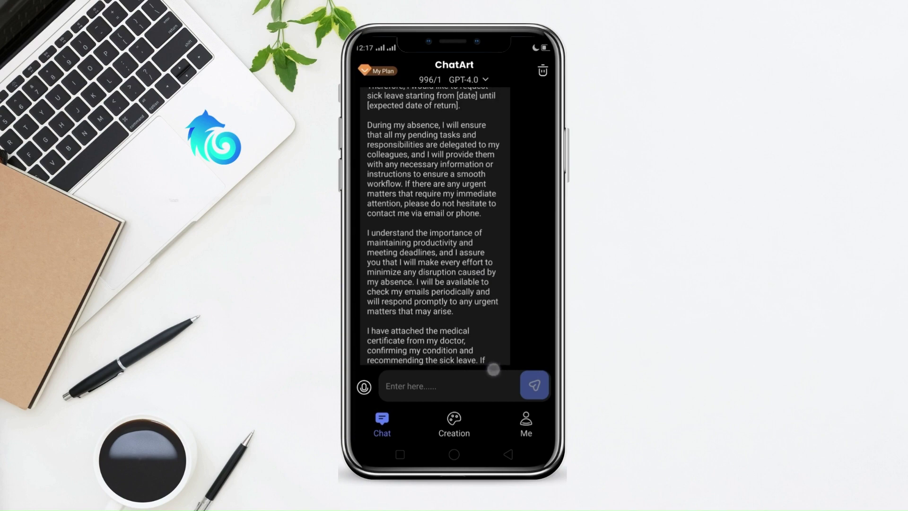
pyautogui.moveTo(481, 262); pyautogui.dragTo(494, 373)
pyautogui.moveTo(483, 257); pyautogui.dragTo(483, 361)
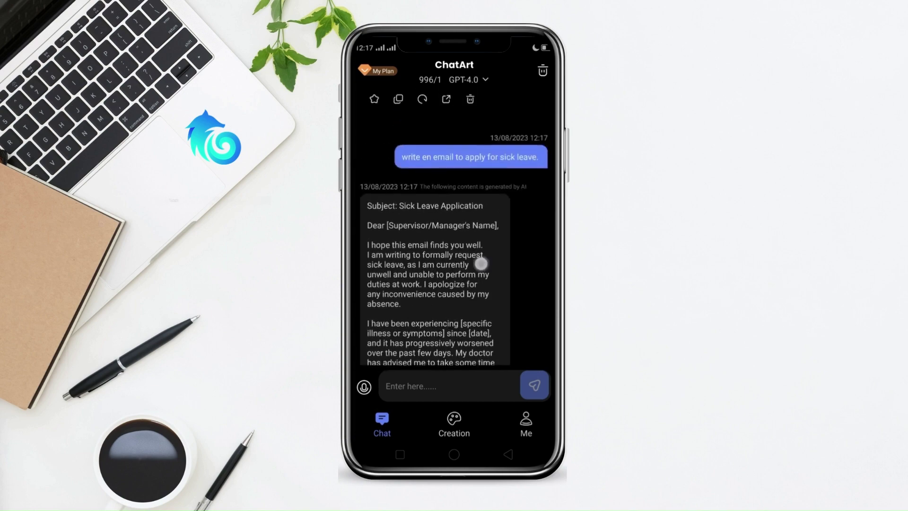
pyautogui.moveTo(481, 264); pyautogui.dragTo(492, 364)
pyautogui.moveTo(517, 216); pyautogui.dragTo(497, 327)
pyautogui.moveTo(491, 251)
pyautogui.mouseDown()
pyautogui.moveTo(494, 364)
pyautogui.moveTo(497, 338)
pyautogui.mouseUp()
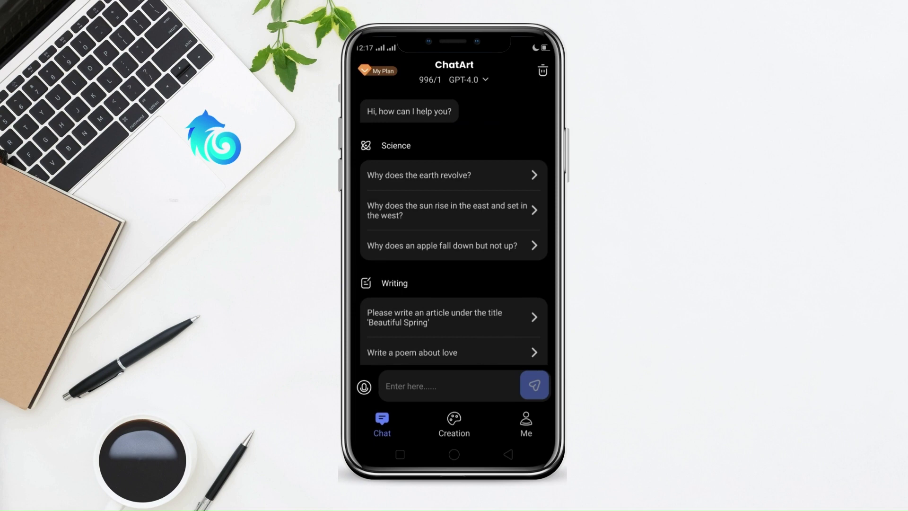
# Open the subscription plans from My Plan and pick the $23.99 yearly plan.
pyautogui.click(372, 70)
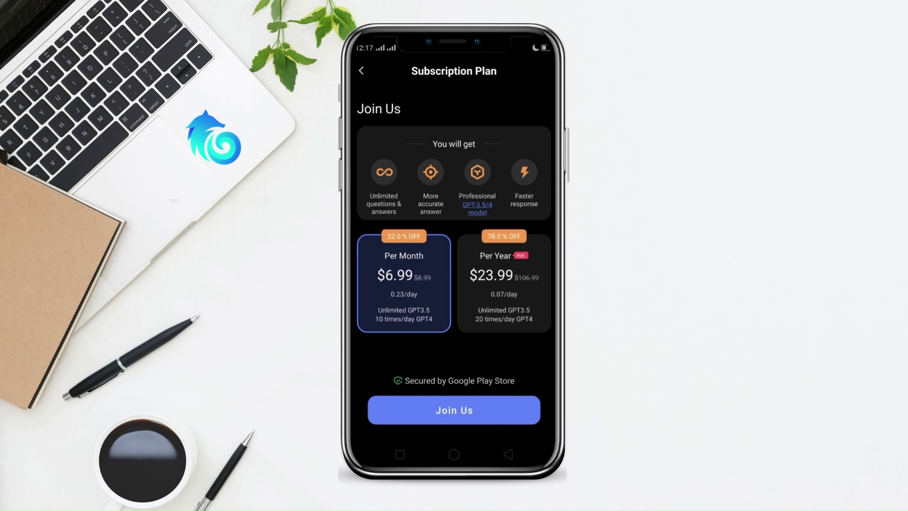
pyautogui.click(524, 298)
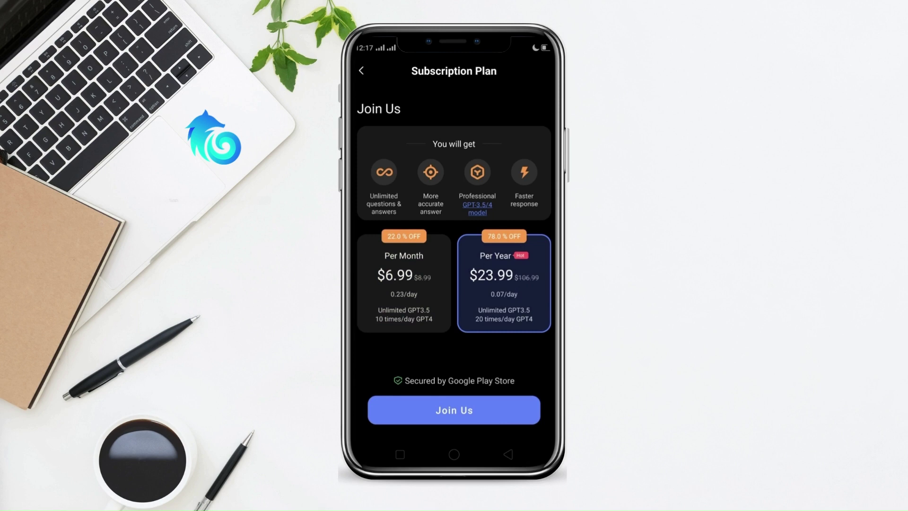
pyautogui.click(483, 409)
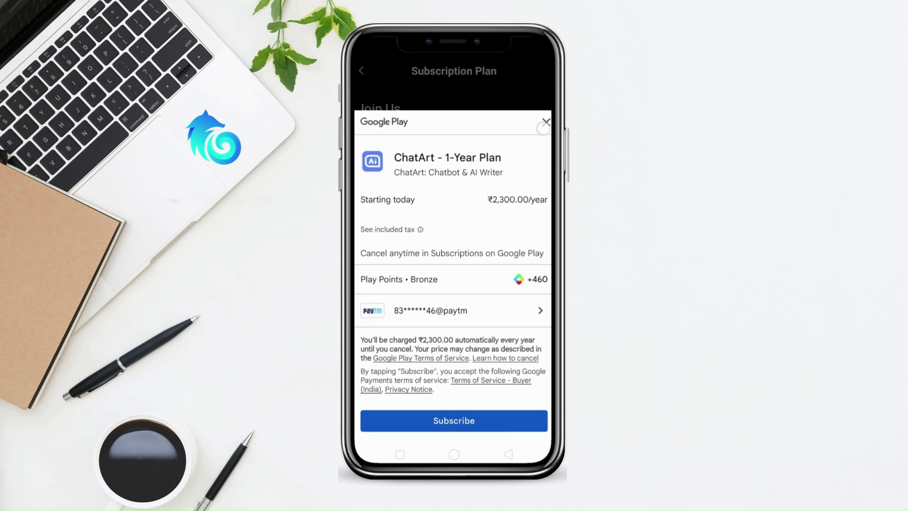
pyautogui.click(545, 124)
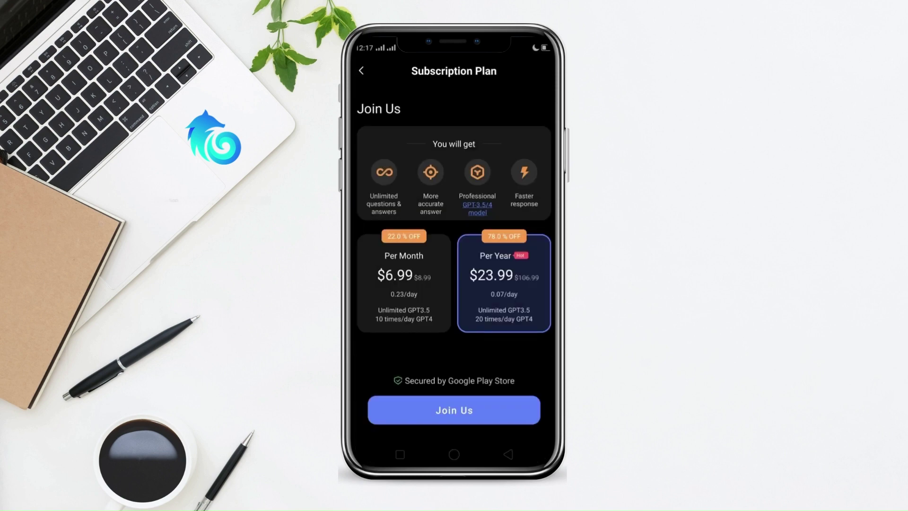